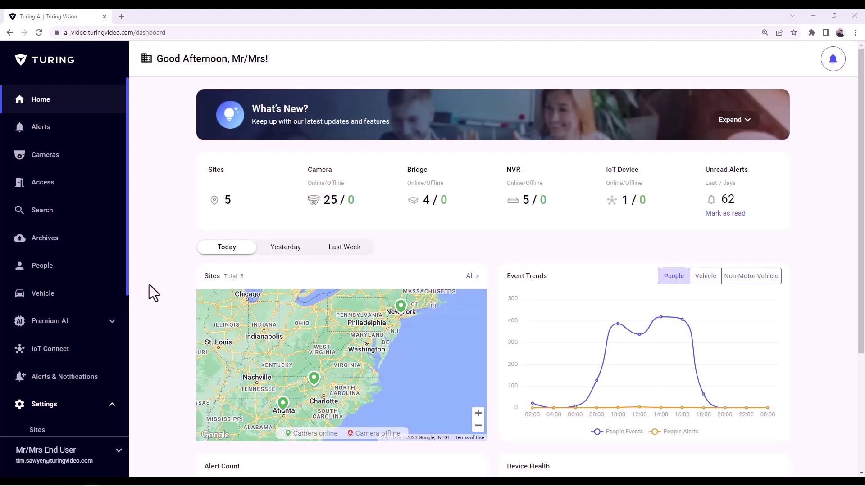
Open the settings of the LPR Drive-thru camera and bring up its Enter detection configuration.
click(48, 160)
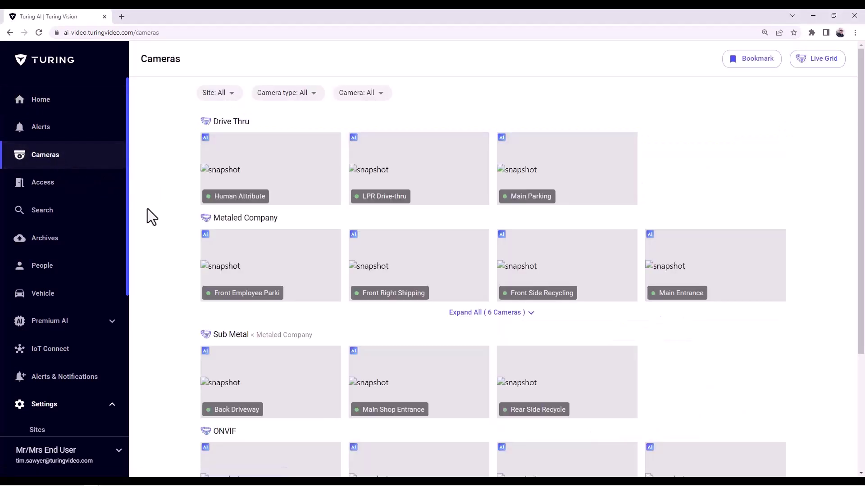
click(410, 148)
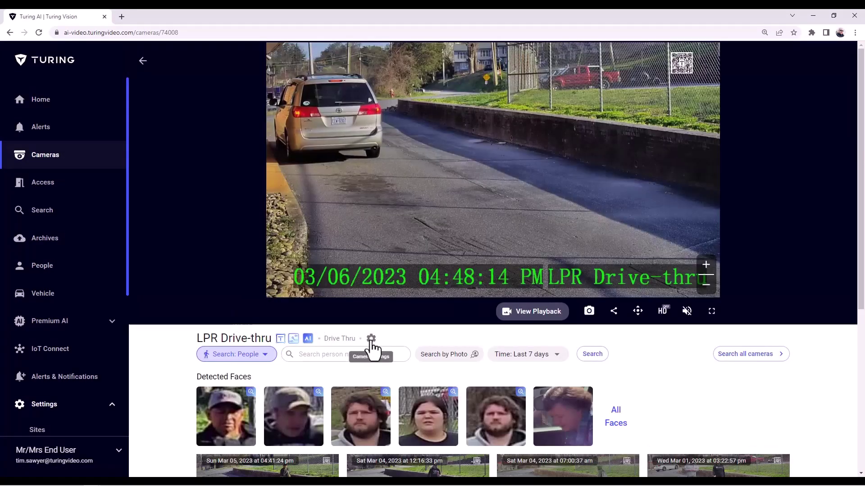
click(371, 339)
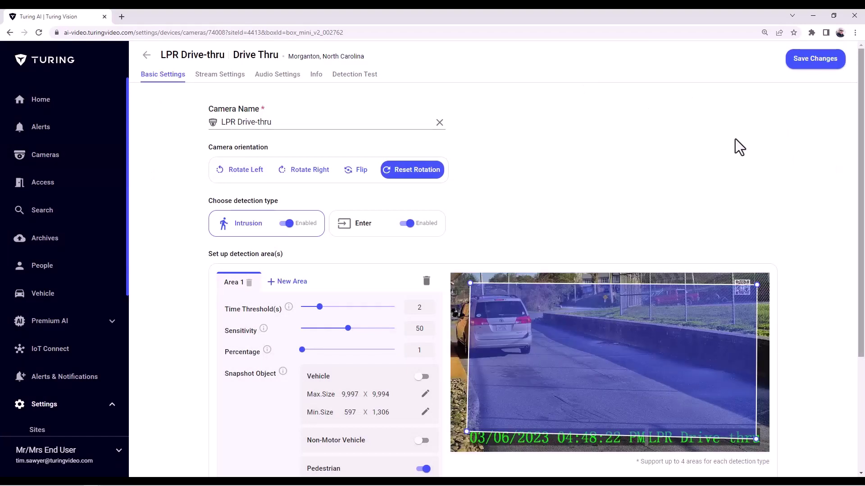
scroll(666, 135, down, 1)
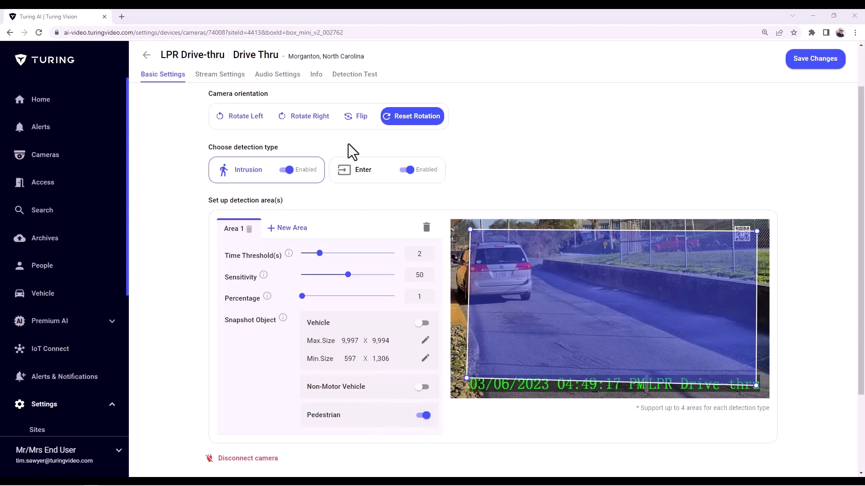
click(360, 174)
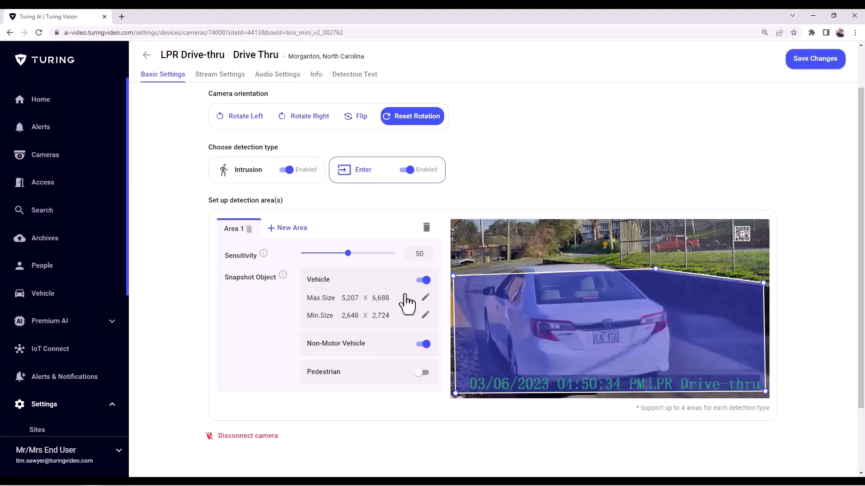
Resize the vehicle's maximum snapshot size to about 4,978 × 6,393 and test the minimum-size box around the far end of the lane.
click(425, 299)
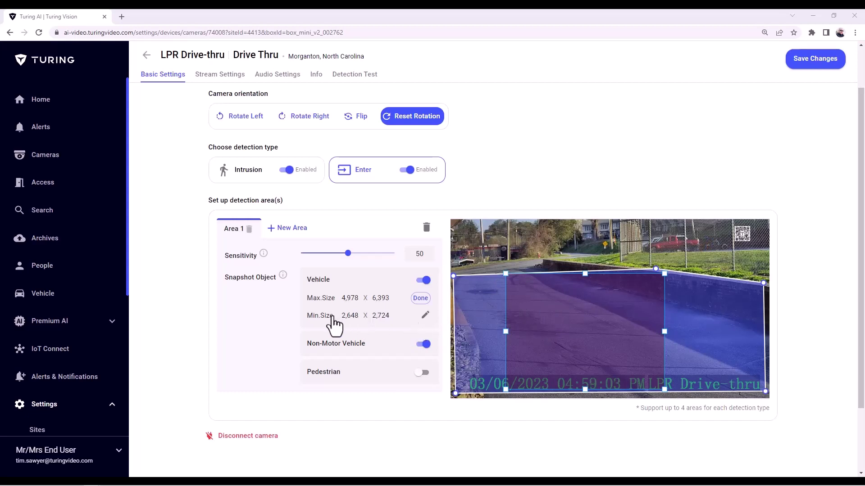
click(424, 316)
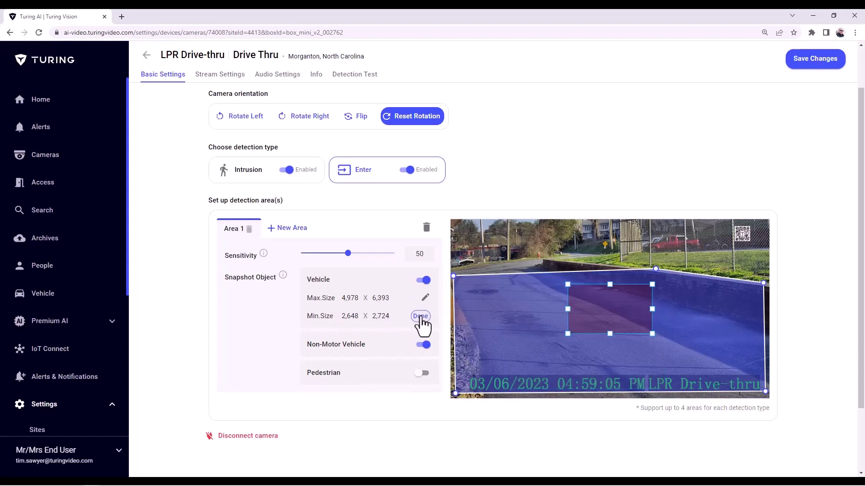
drag(588, 310, 493, 280)
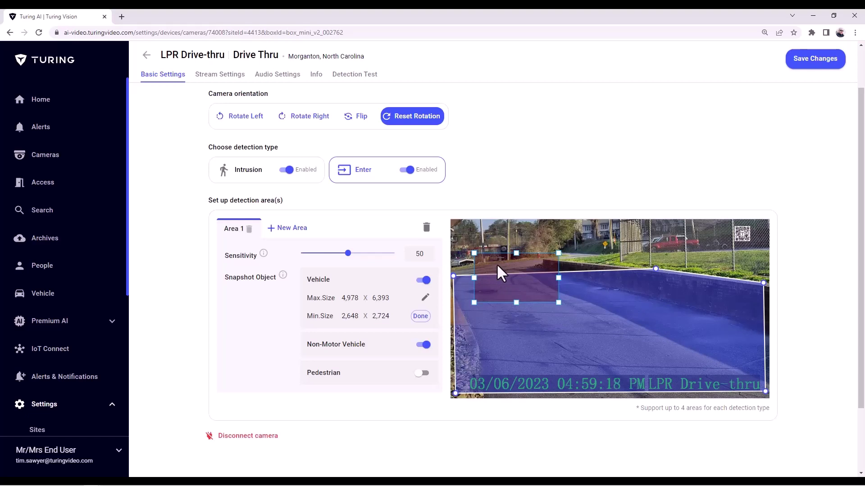
mouse_move(497, 266)
mouse_down()
mouse_move(502, 244)
mouse_move(488, 250)
mouse_move(496, 281)
mouse_up()
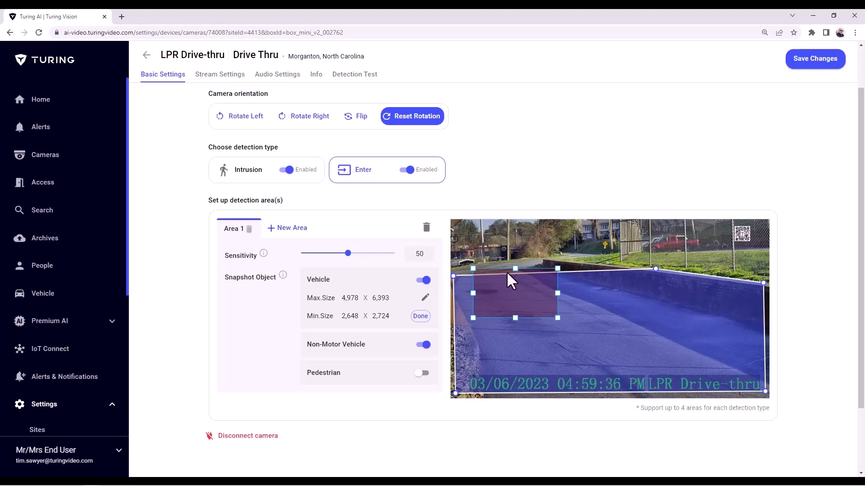
drag(505, 273, 507, 231)
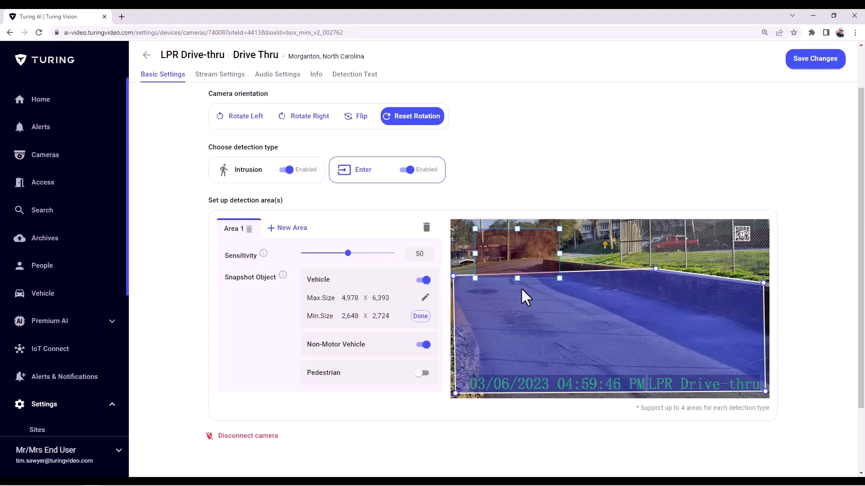
click(420, 317)
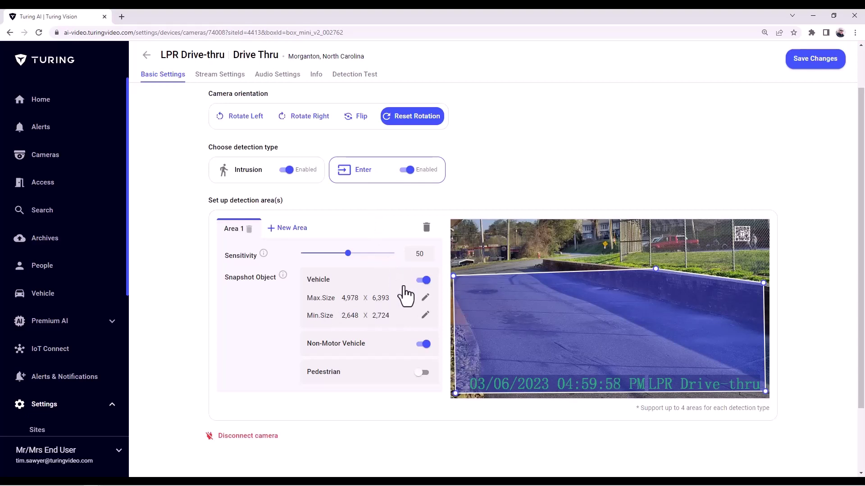
Compare the vehicle's maximum and minimum size boxes with the lane by repositioning each towards the far end of the camera view.
click(426, 299)
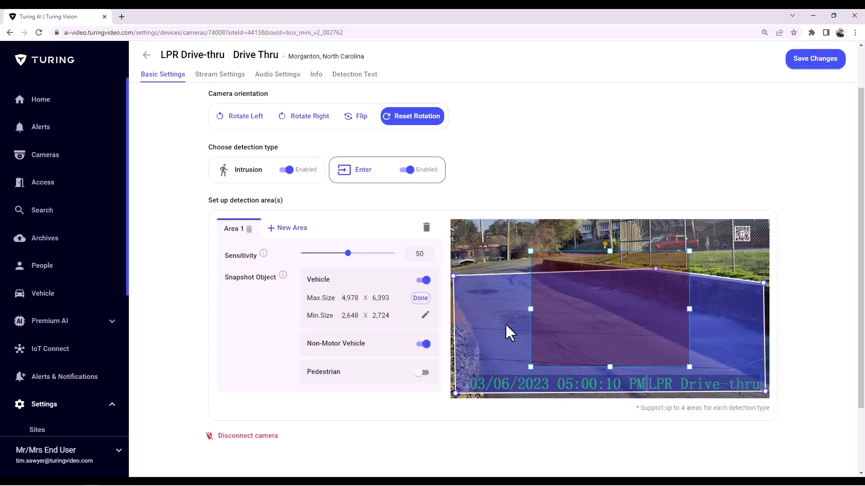
drag(560, 321, 514, 309)
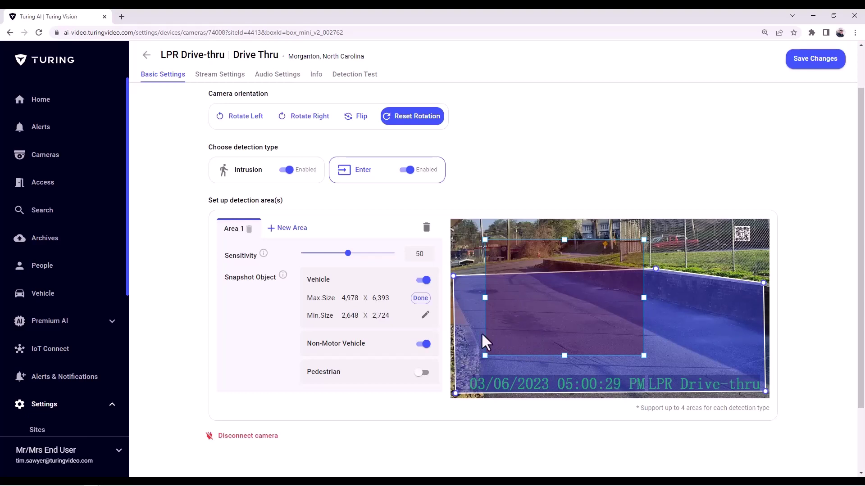
click(425, 316)
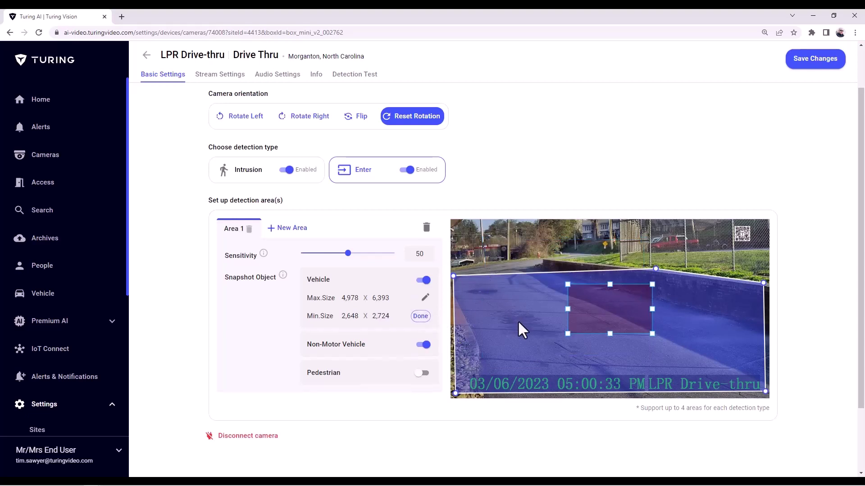
drag(571, 309, 495, 283)
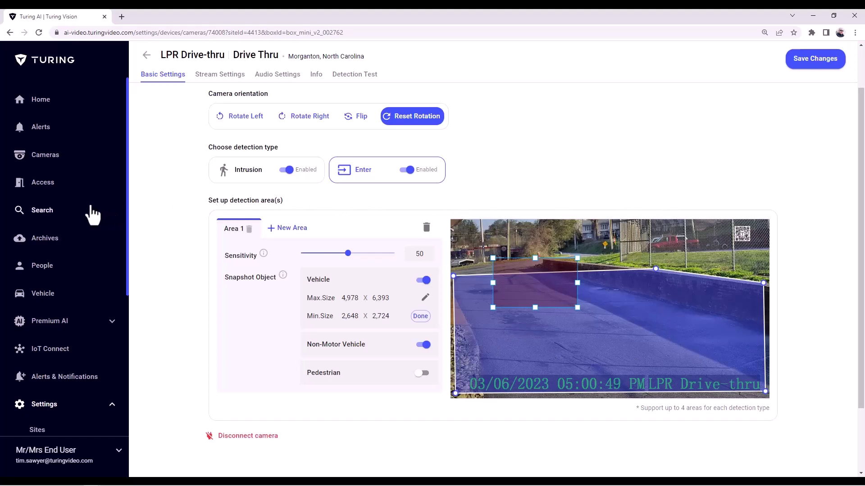
Search people events filtered to the Drive Thru site and the LPR Drive-thru camera.
click(47, 213)
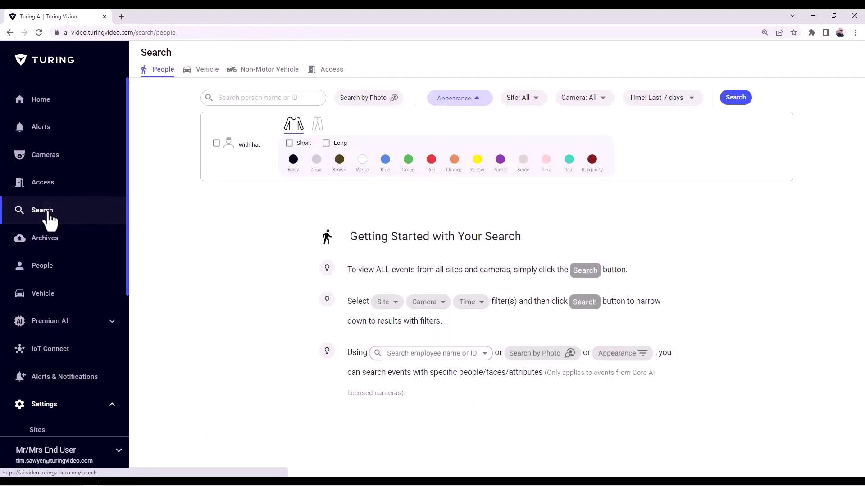
click(534, 101)
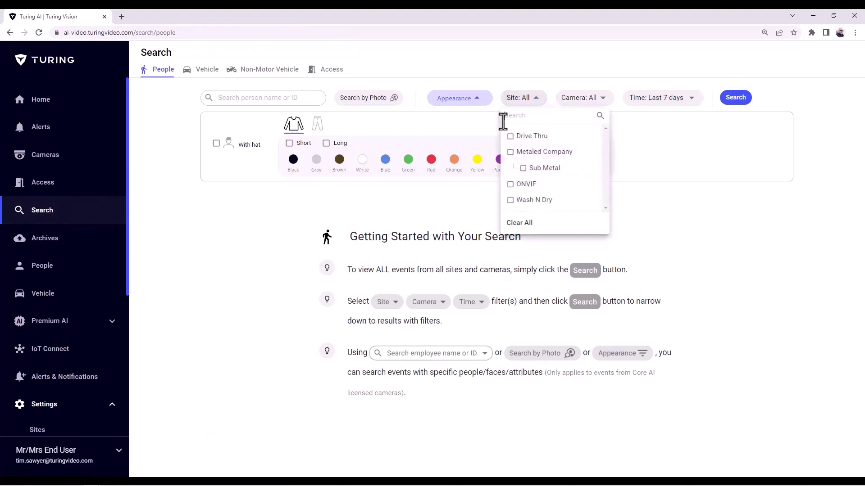
click(511, 136)
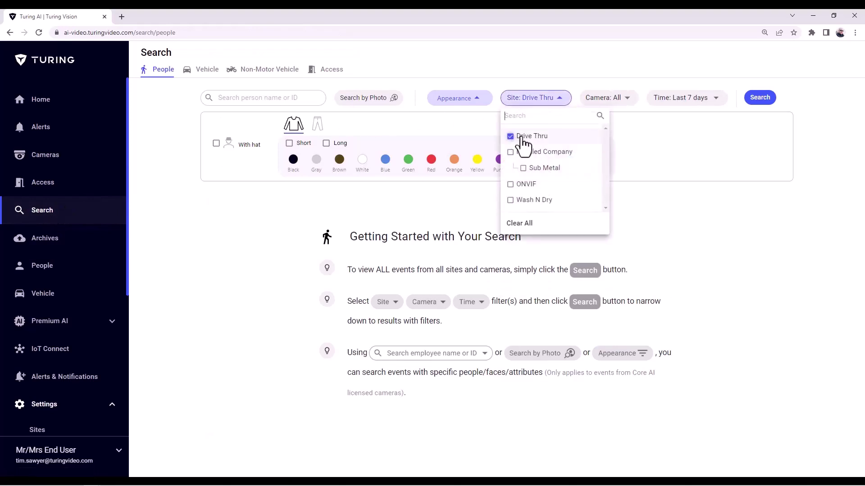
click(628, 100)
click(633, 99)
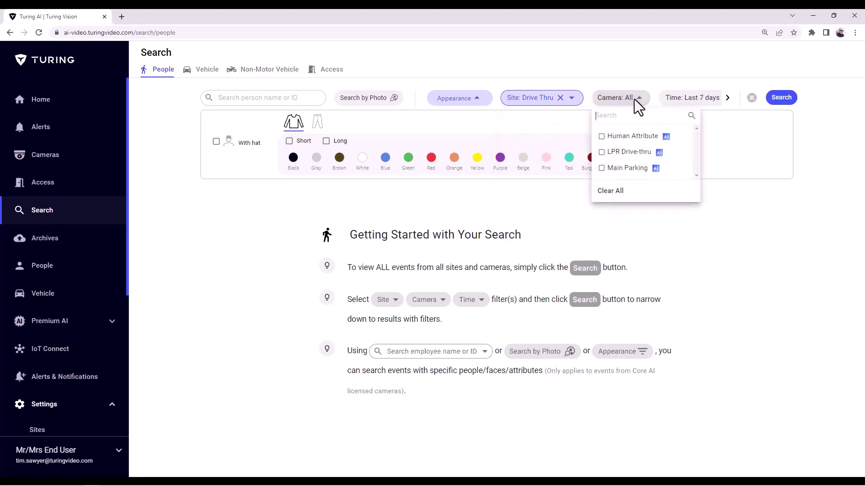
click(604, 153)
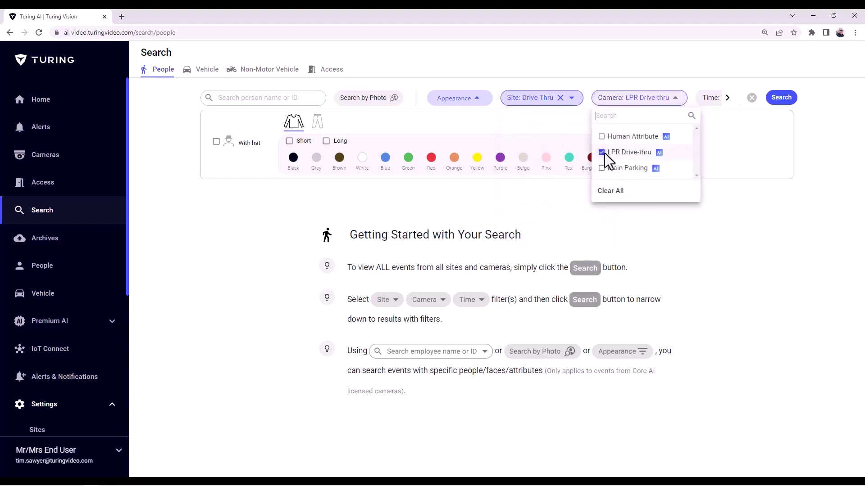
click(790, 99)
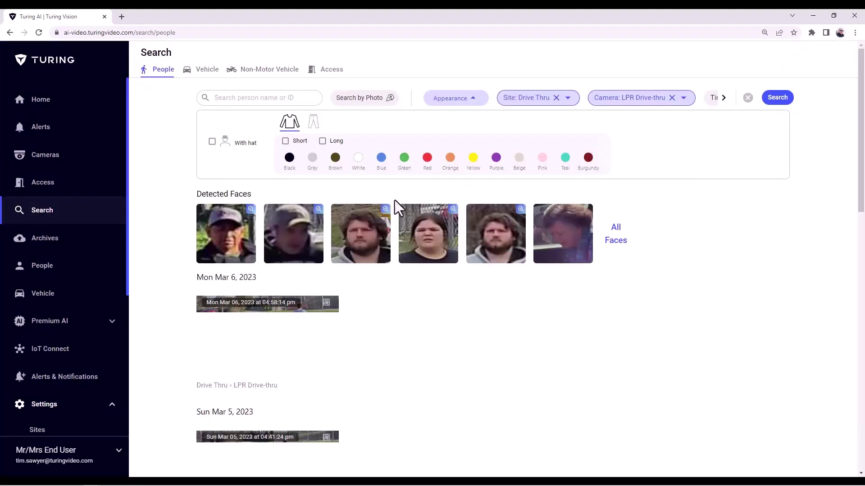
Review the vehicle events for the same site and camera, previewing clips and checking the recognised plates, colours, body types and makes.
click(205, 73)
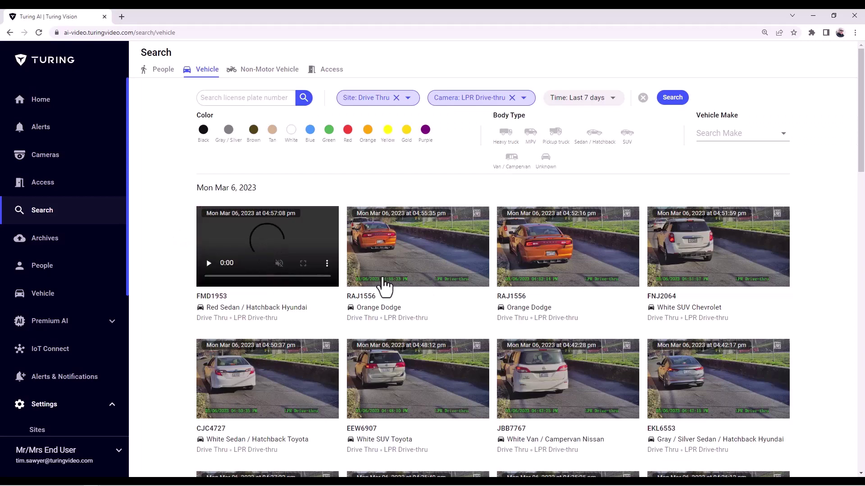
scroll(382, 275, down, 3)
scroll(381, 275, down, 2)
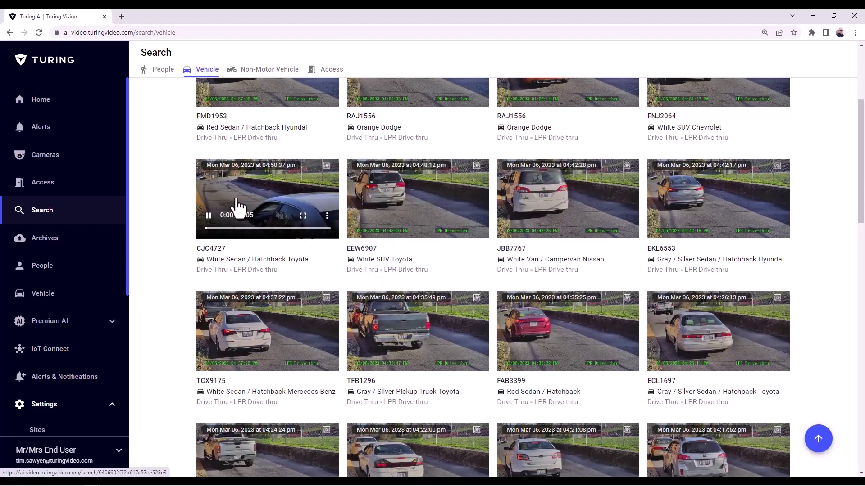
mouse_move(407, 205)
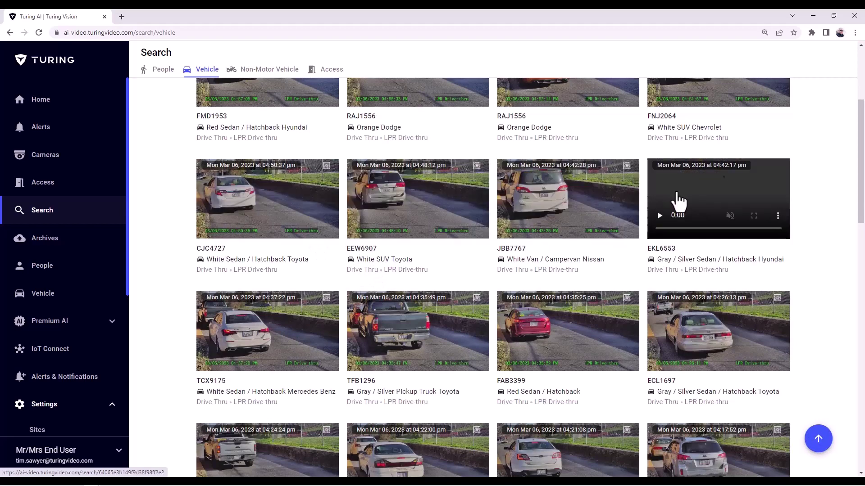
scroll(578, 324, down, 4)
mouse_move(691, 286)
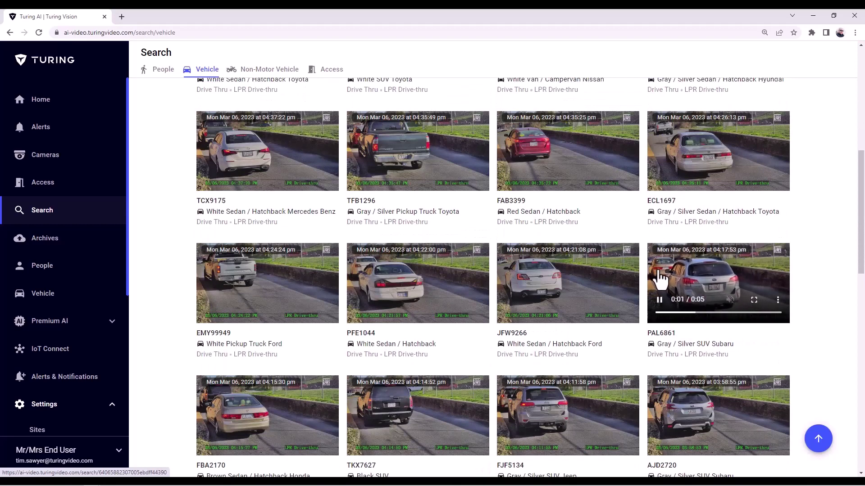
mouse_move(218, 429)
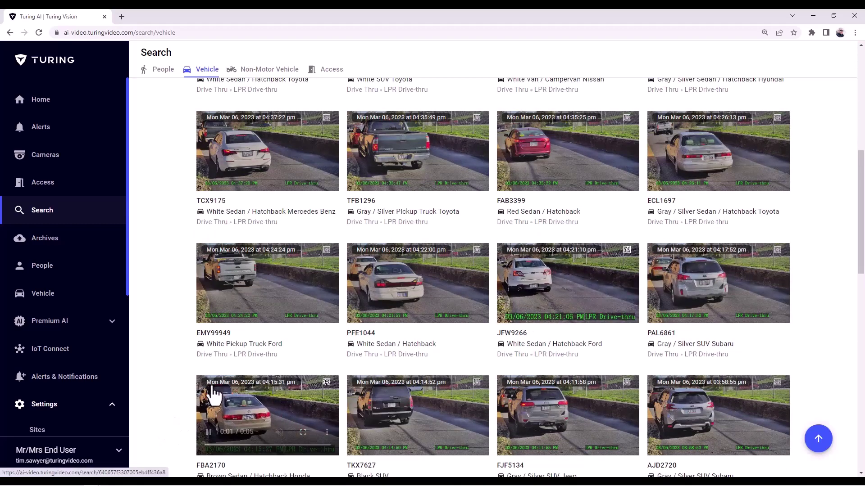
mouse_move(372, 416)
scroll(376, 411, down, 2)
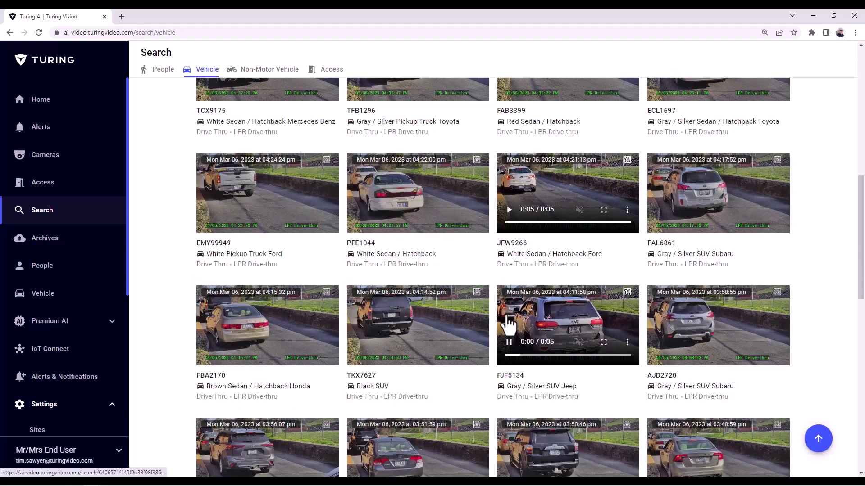
scroll(481, 272, down, 2)
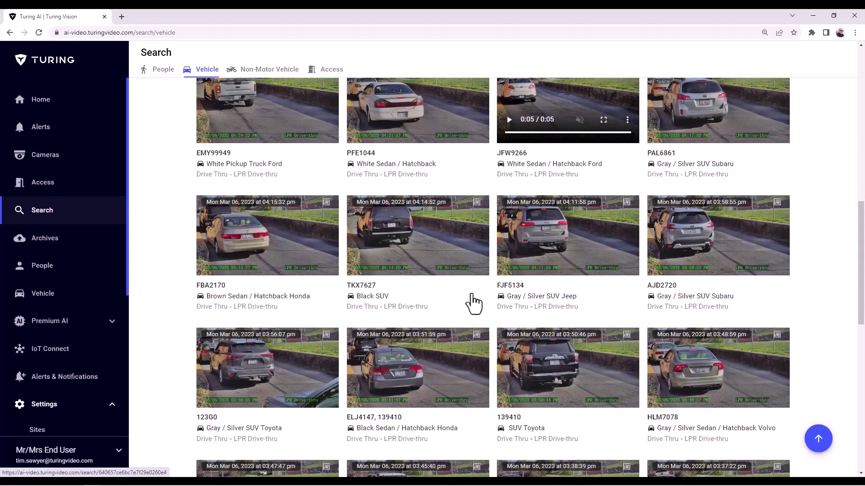
scroll(473, 304, down, 1)
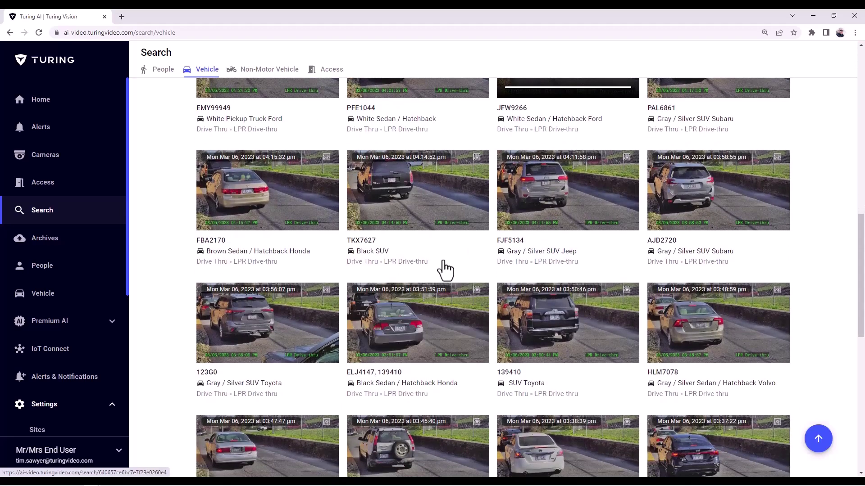
mouse_move(366, 331)
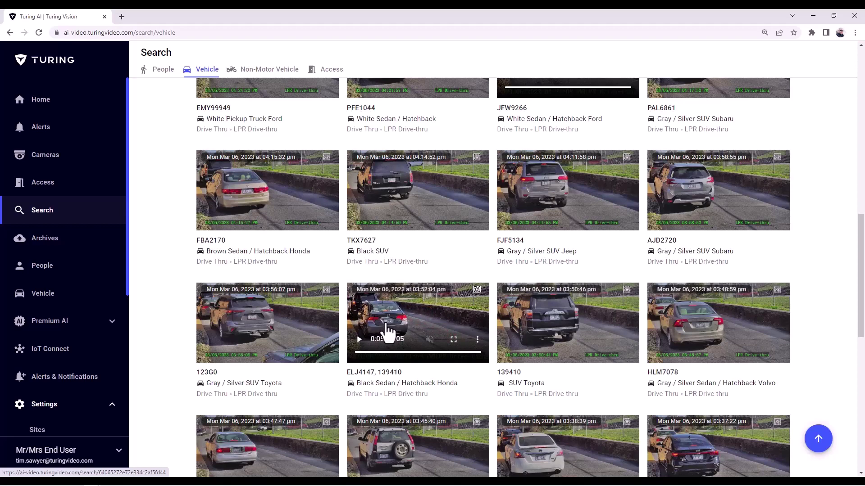
scroll(422, 297, down, 1)
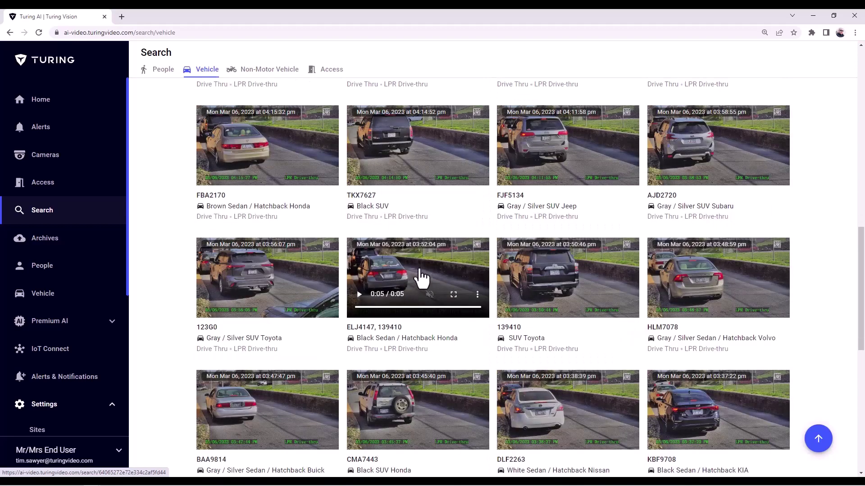
scroll(815, 251, down, 10)
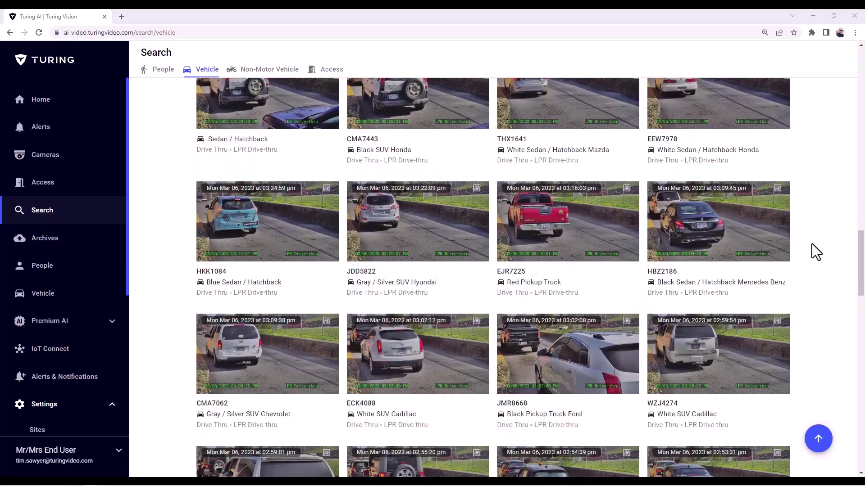
scroll(812, 245, down, 4)
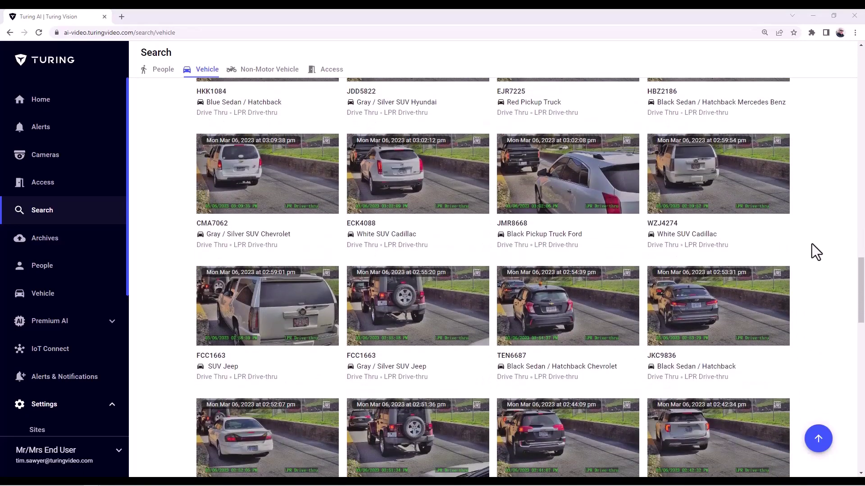
scroll(812, 244, down, 4)
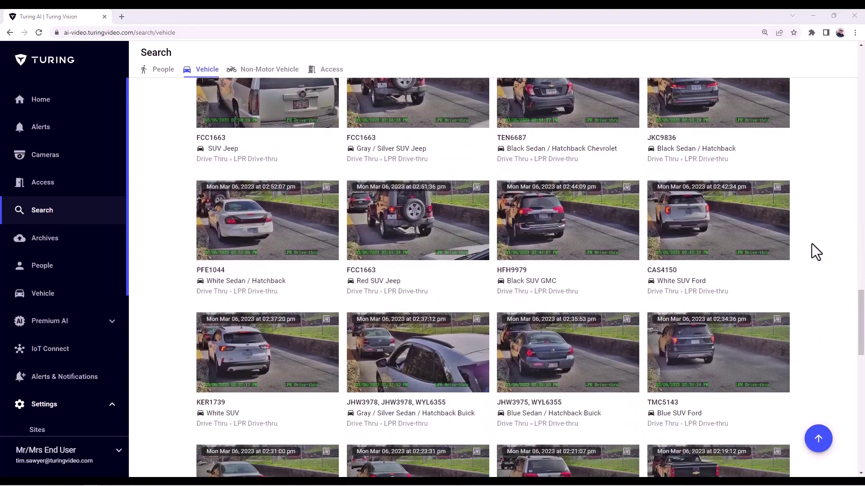
scroll(812, 244, down, 1)
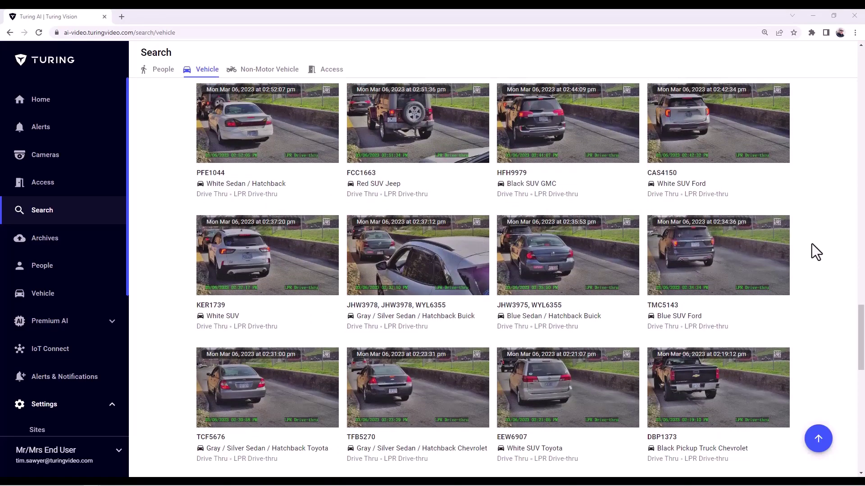